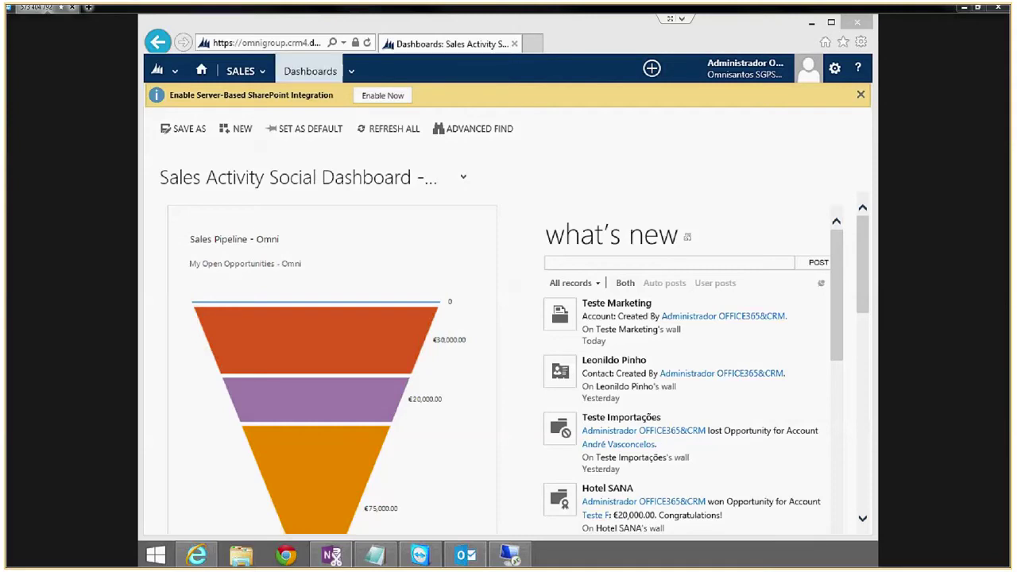
# Search the accounts for "teste" and open the Teste F account record
pyautogui.click(241, 70)
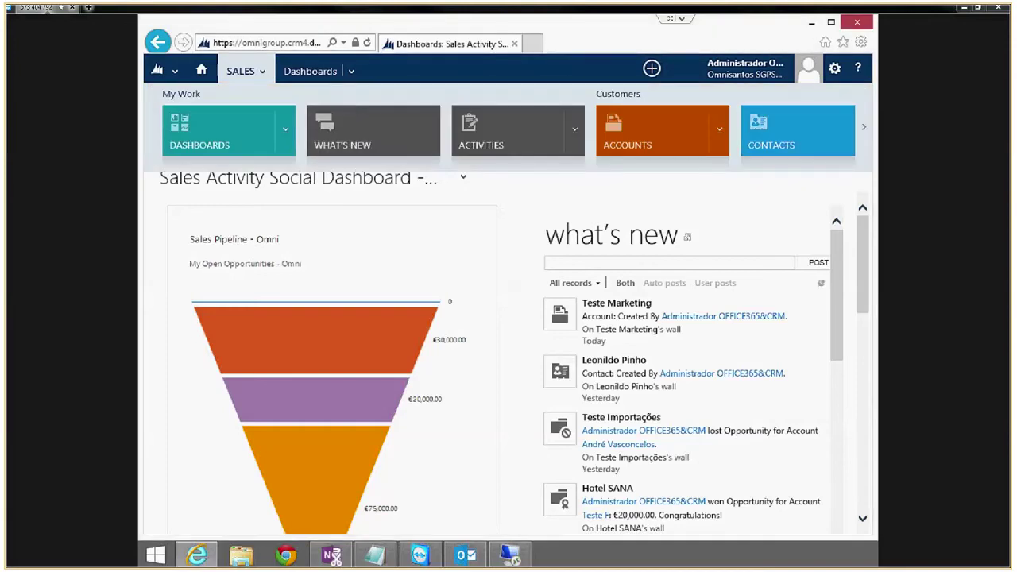
pyautogui.click(647, 139)
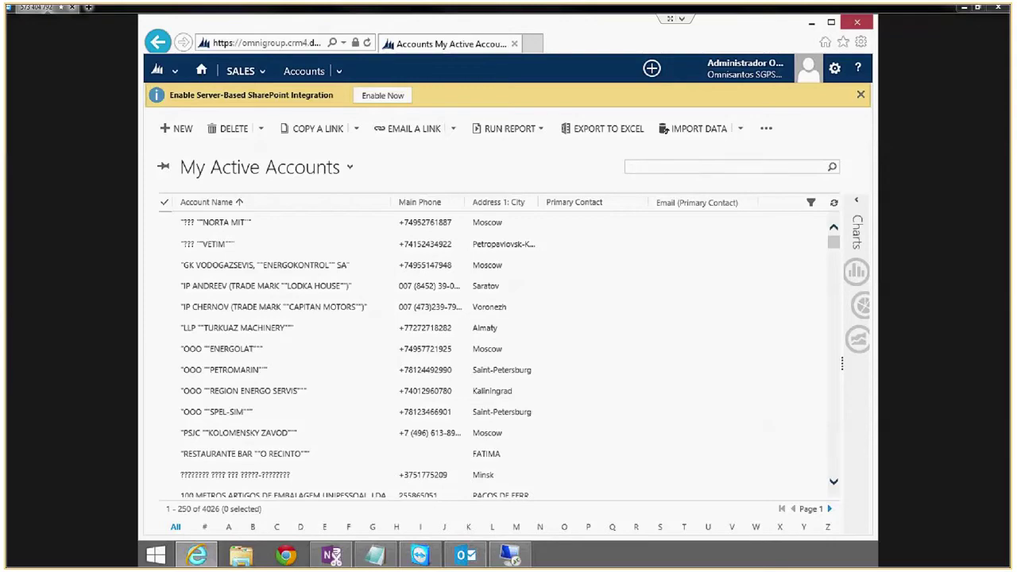
pyautogui.write('teste')
pyautogui.press('Return')
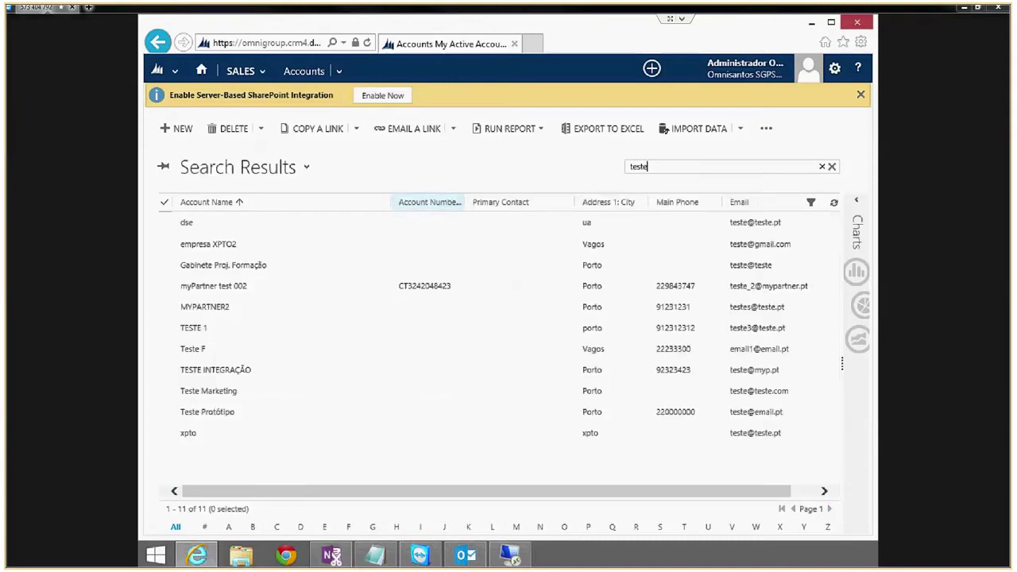
pyautogui.click(192, 349)
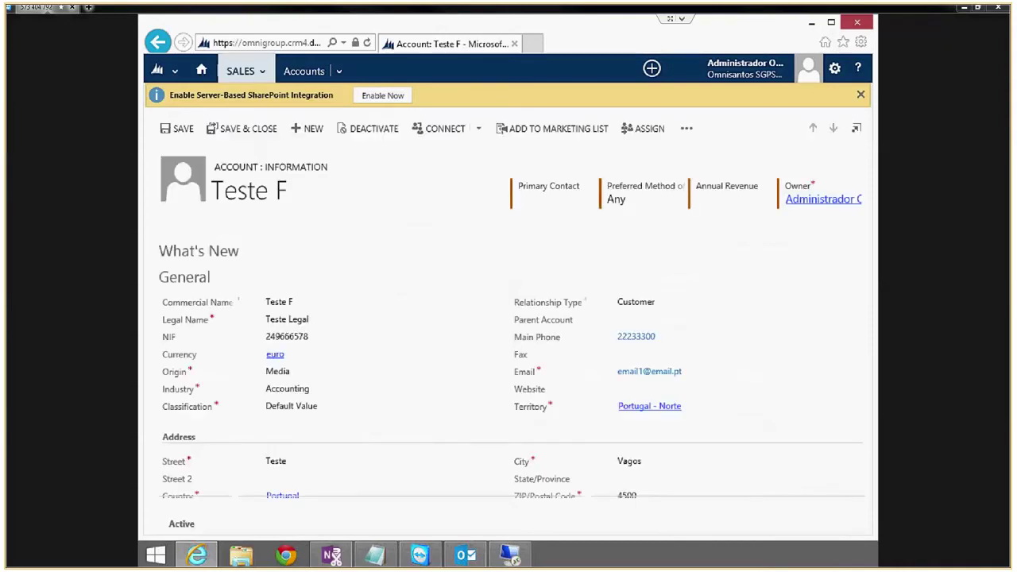
# Start the on-demand dialog Inquérito Teste for the Teste F account
pyautogui.click(241, 71)
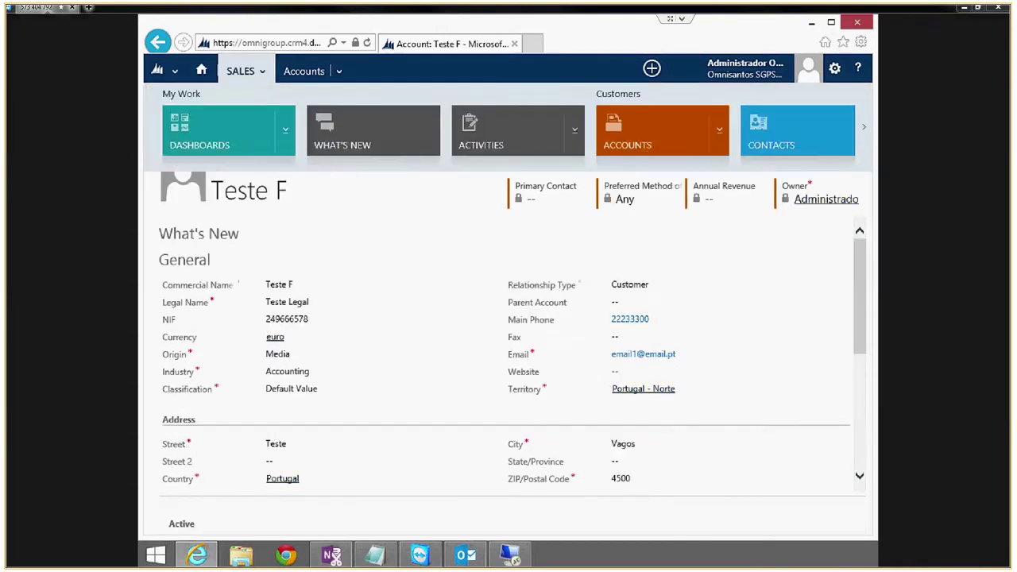
pyautogui.click(378, 388)
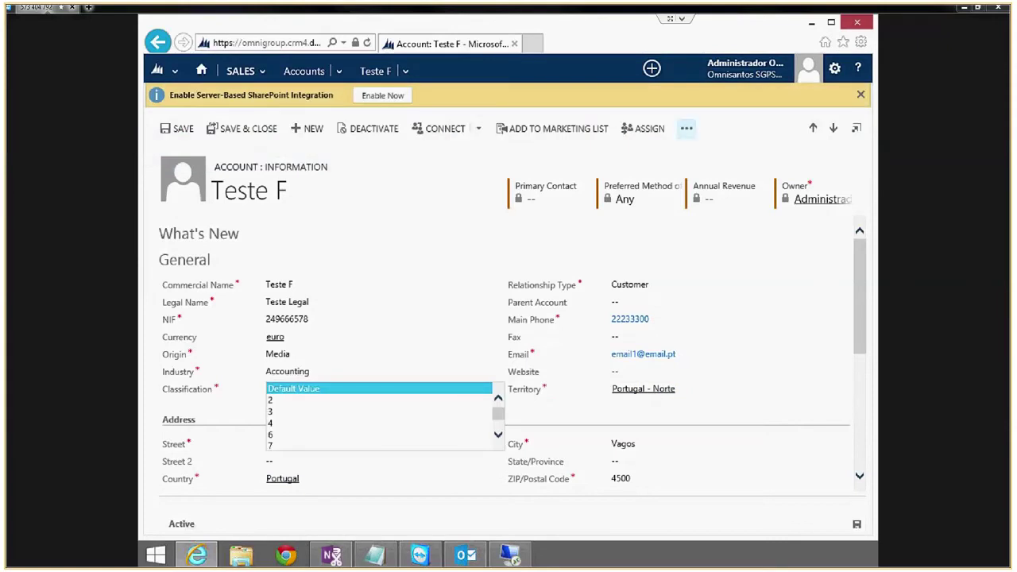
pyautogui.click(686, 128)
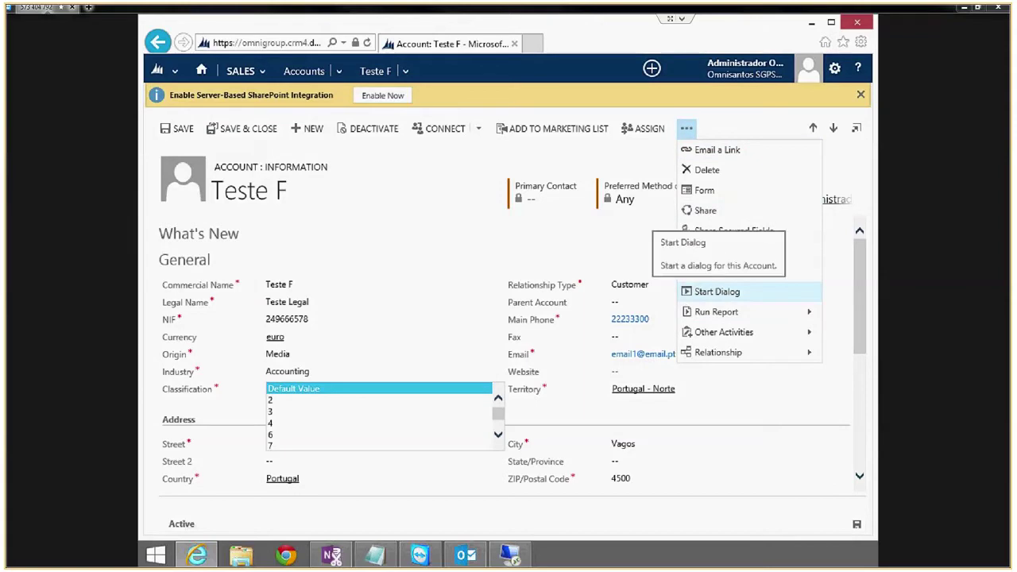
pyautogui.click(717, 292)
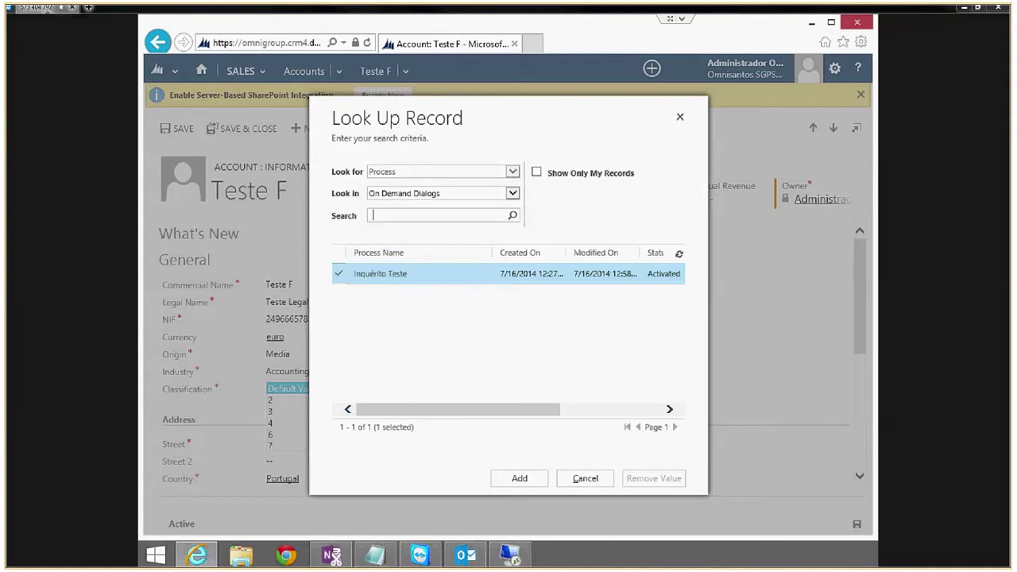
pyautogui.click(518, 477)
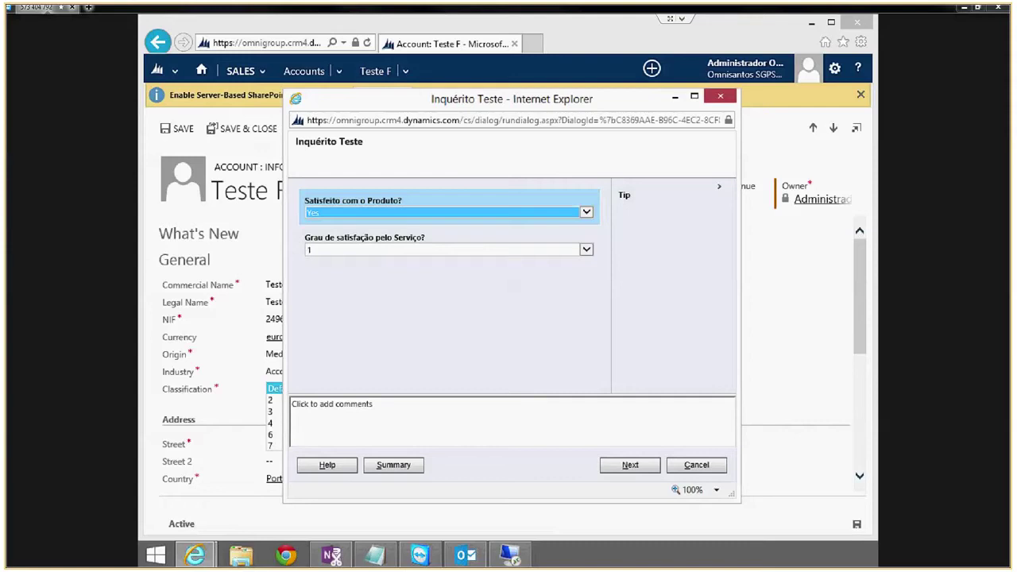
# Answer the survey question "Satisfeito com o Produto?" with Yes
pyautogui.hotkey('alt', 'Down')
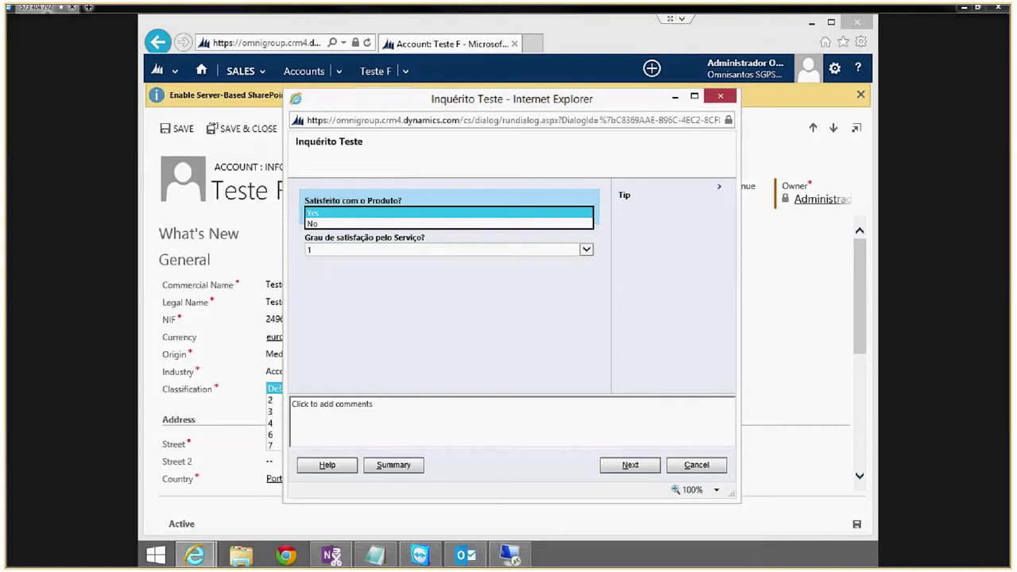
pyautogui.press('Return')
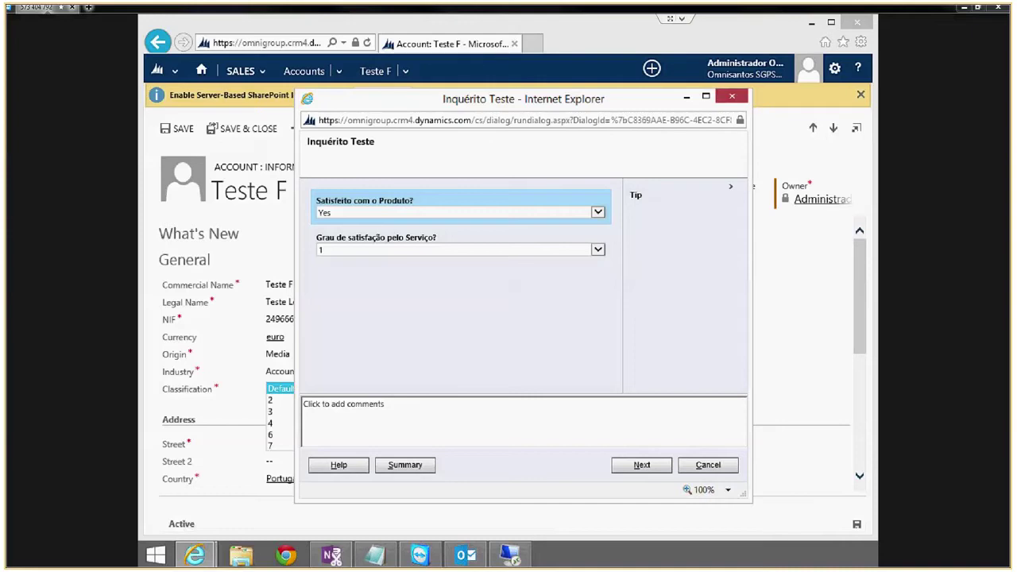
pyautogui.hotkey('alt', 'Down')
pyautogui.press('Return')
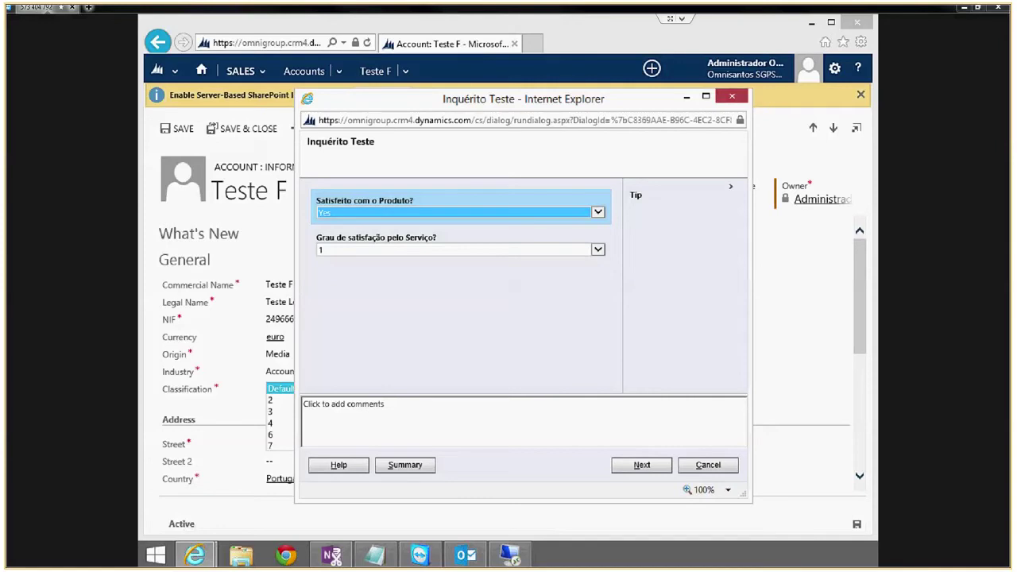
# Maximise the survey window and set the answer to "Grau de satisfação pelo Serviço?" to 4
pyautogui.click(457, 250)
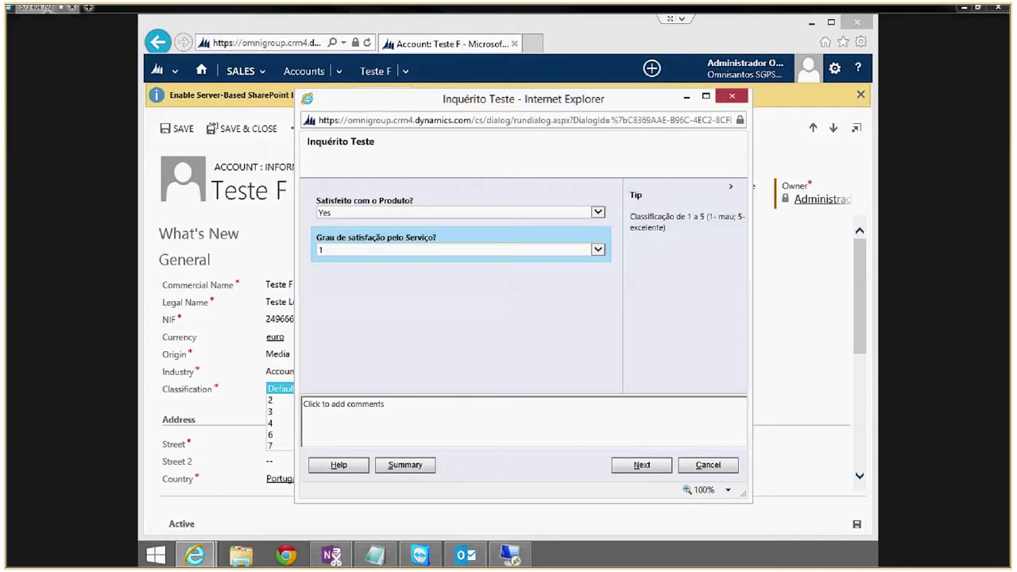
pyautogui.press('super+Up')
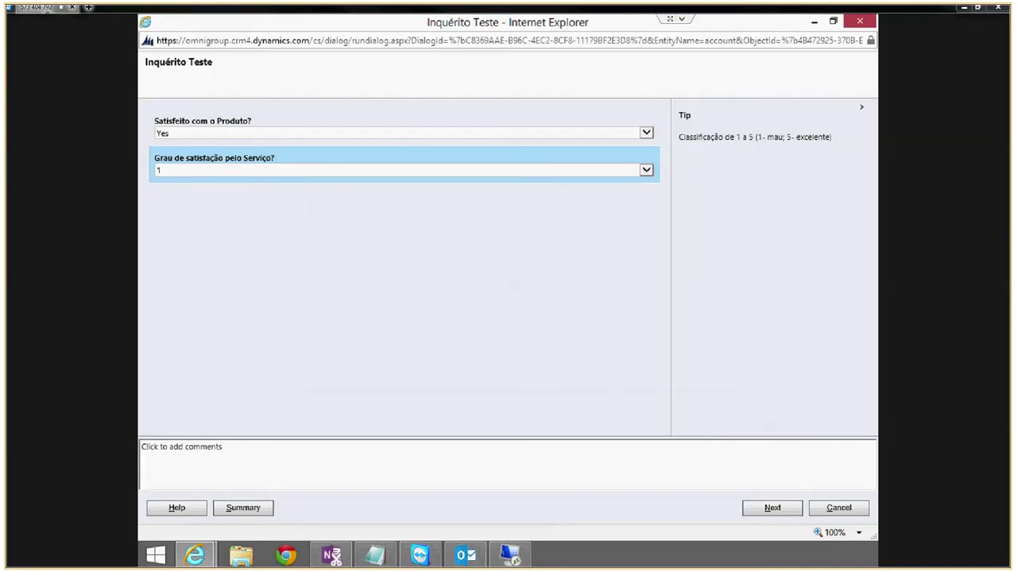
pyautogui.hotkey('alt', 'Down')
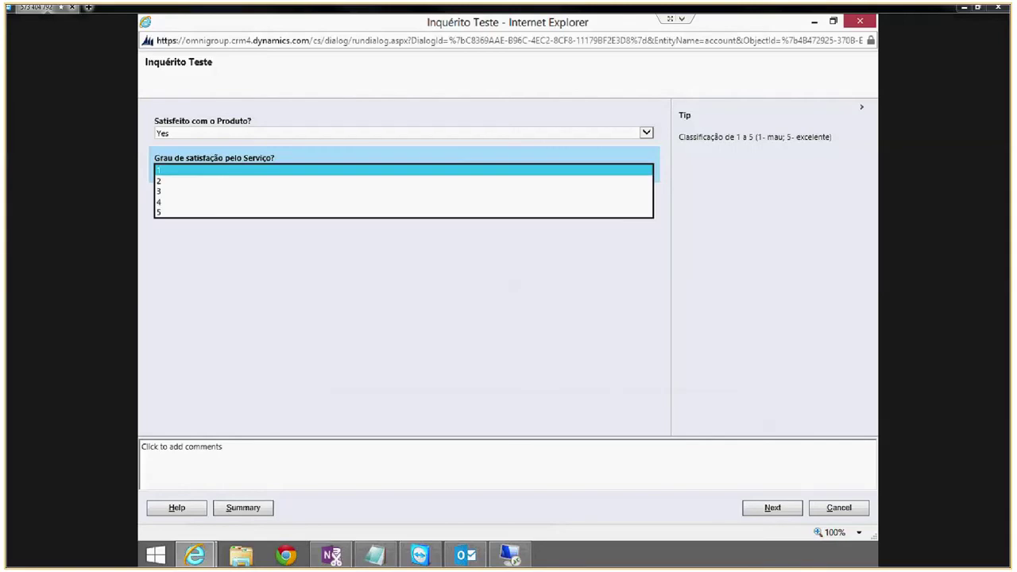
pyautogui.press('Return')
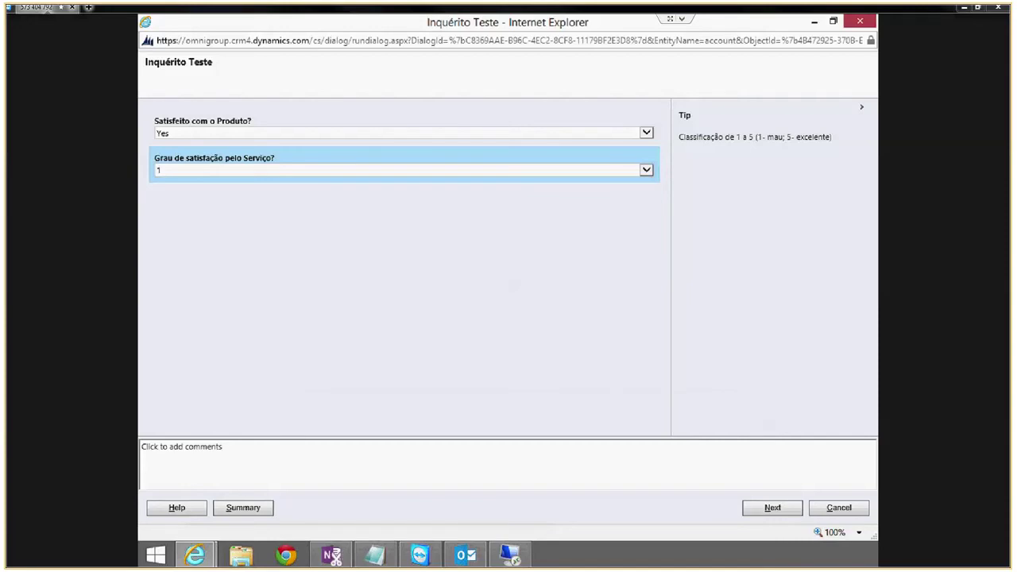
pyautogui.hotkey('alt', 'Down')
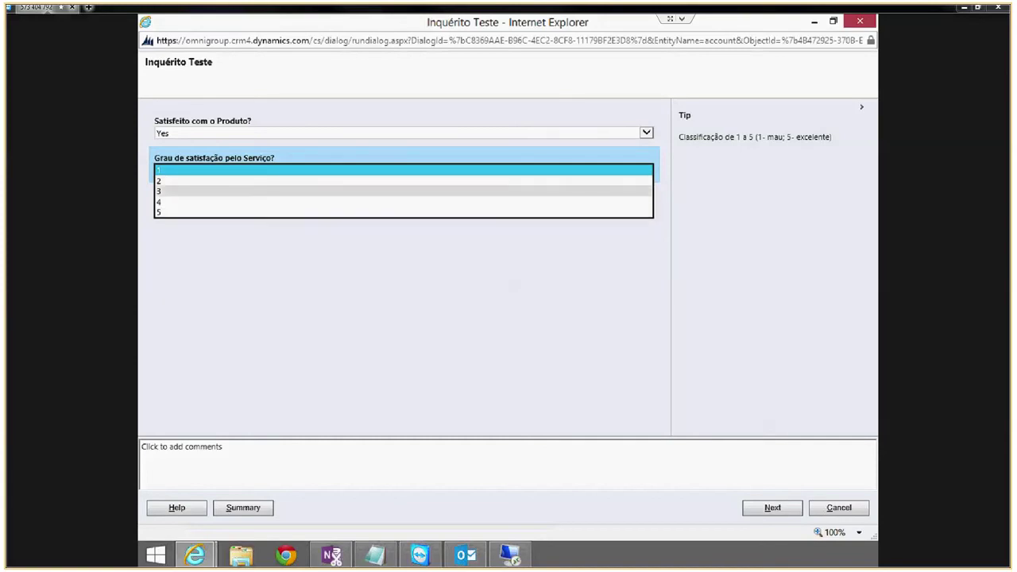
pyautogui.click(404, 202)
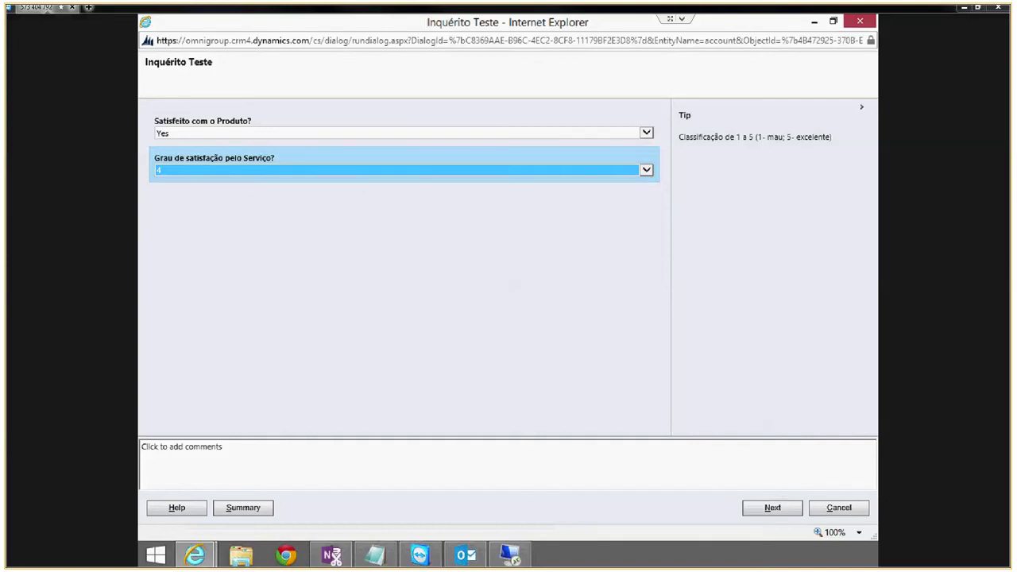
# Submit the survey answers and finish the Inquérito Teste dialog
pyautogui.press('Tab')
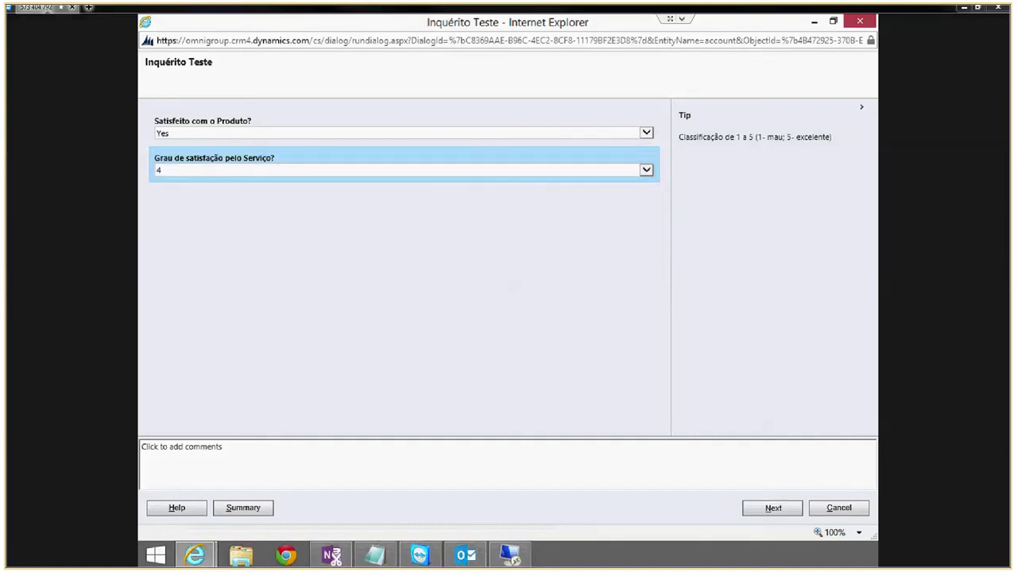
pyautogui.press('Return')
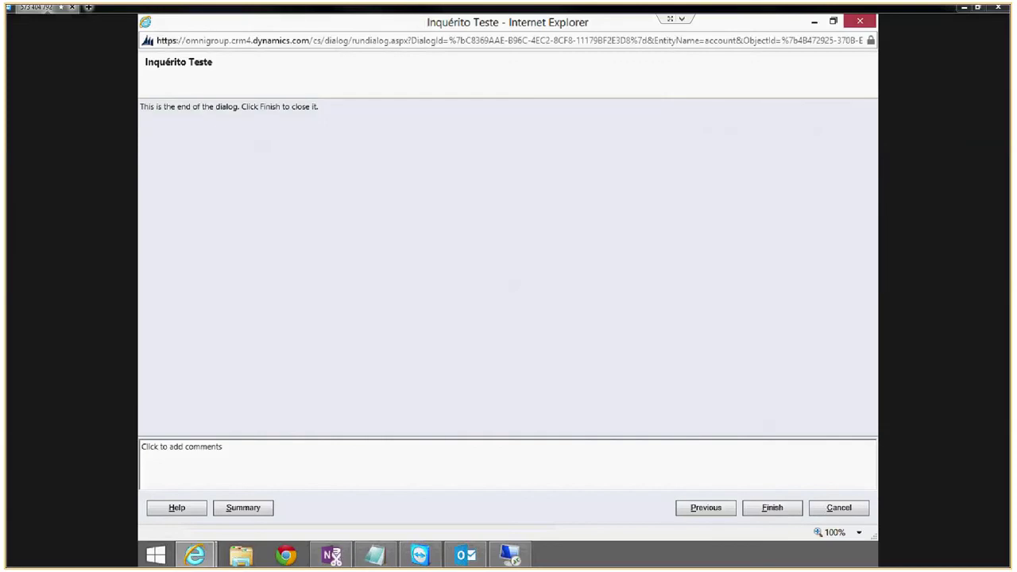
pyautogui.click(772, 507)
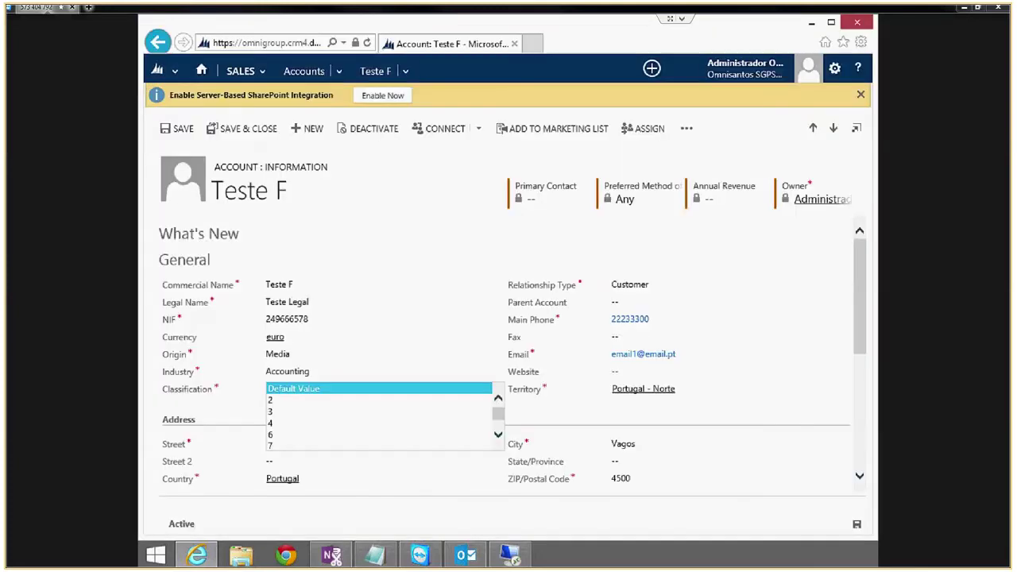
# Open the list of dialog process sessions related to the Teste F account
pyautogui.click(406, 71)
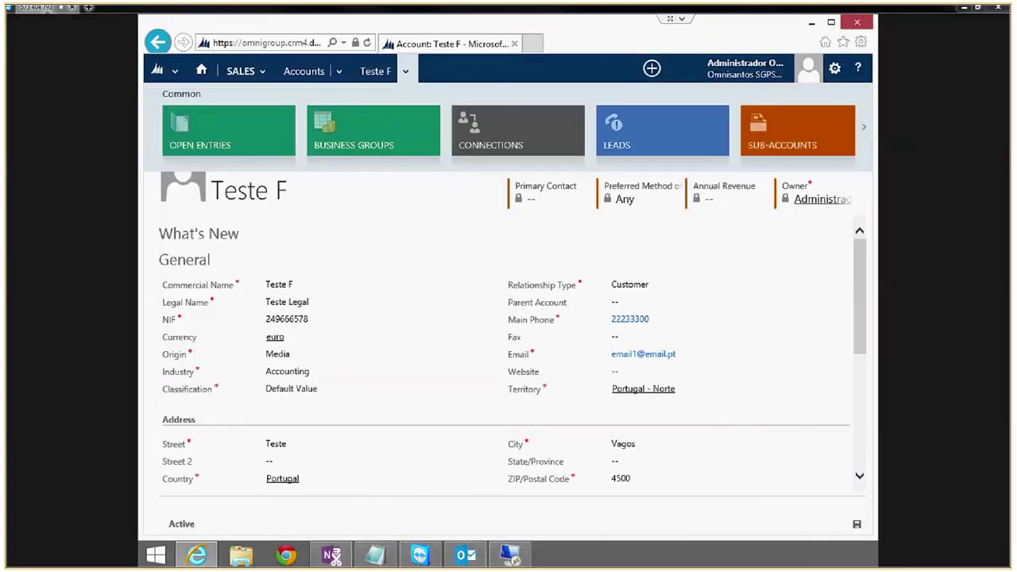
pyautogui.hscroll(5, 508, 131)
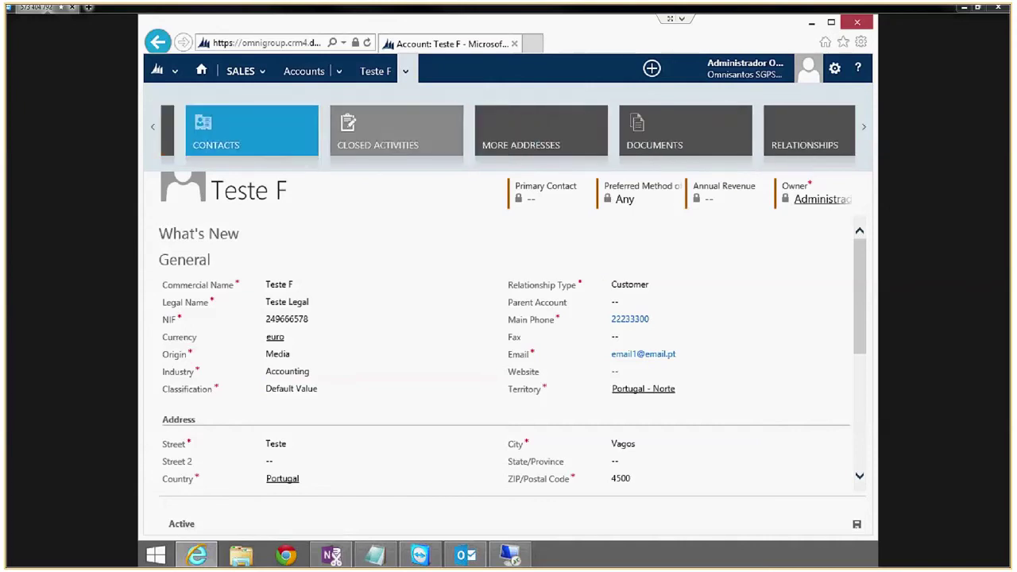
pyautogui.hscroll(3, 518, 131)
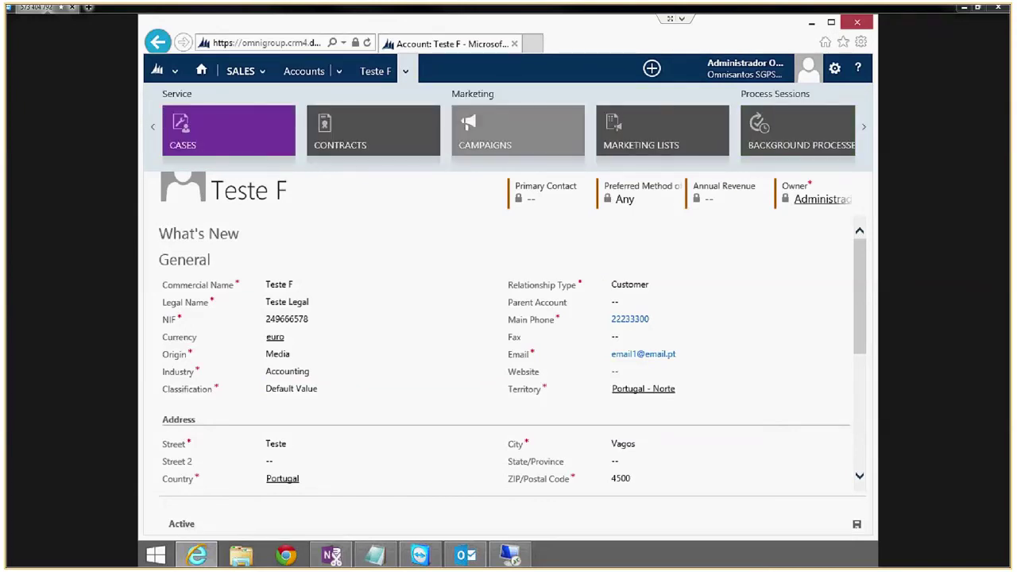
pyautogui.hscroll(3, 509, 131)
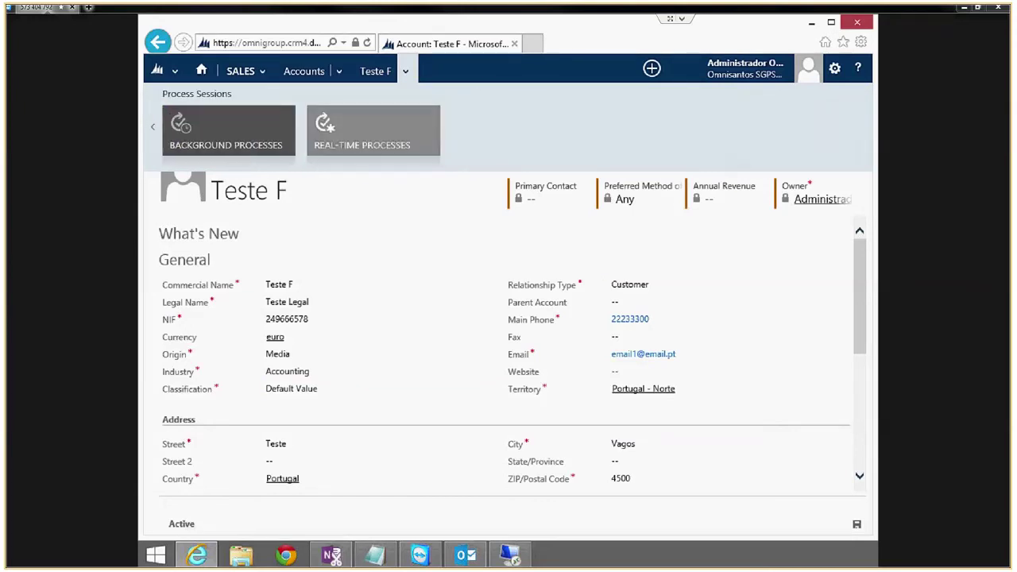
pyautogui.click(367, 132)
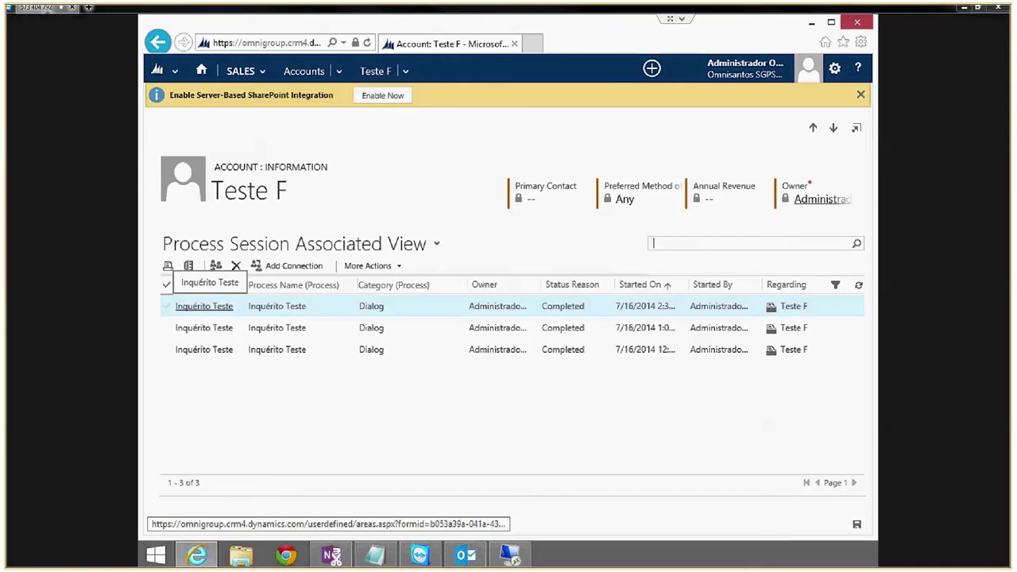
pyautogui.click(653, 243)
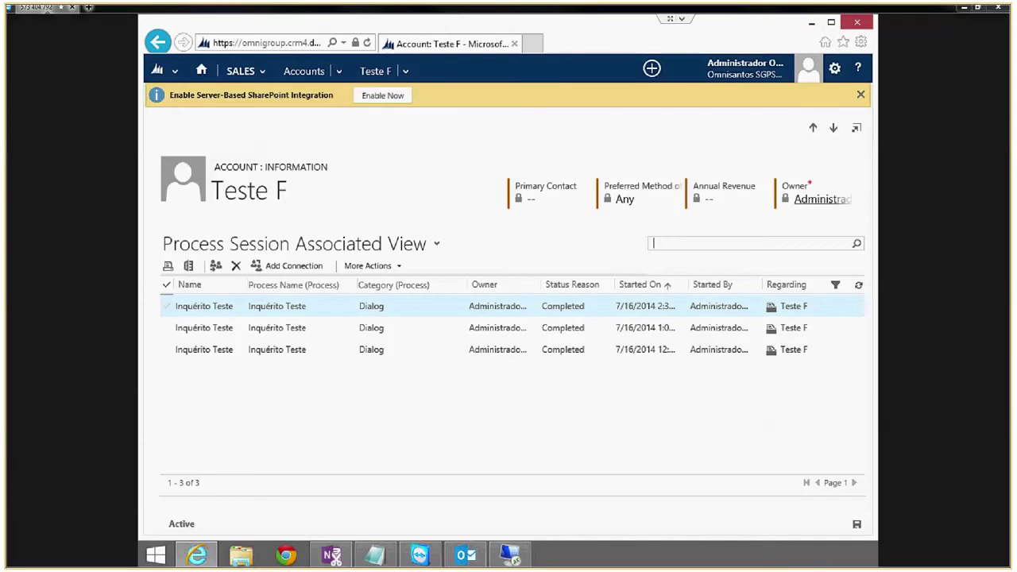
# Review the recorded survey responses in the two most recent Inquérito Teste sessions, closing each one
pyautogui.doubleClick(371, 306)
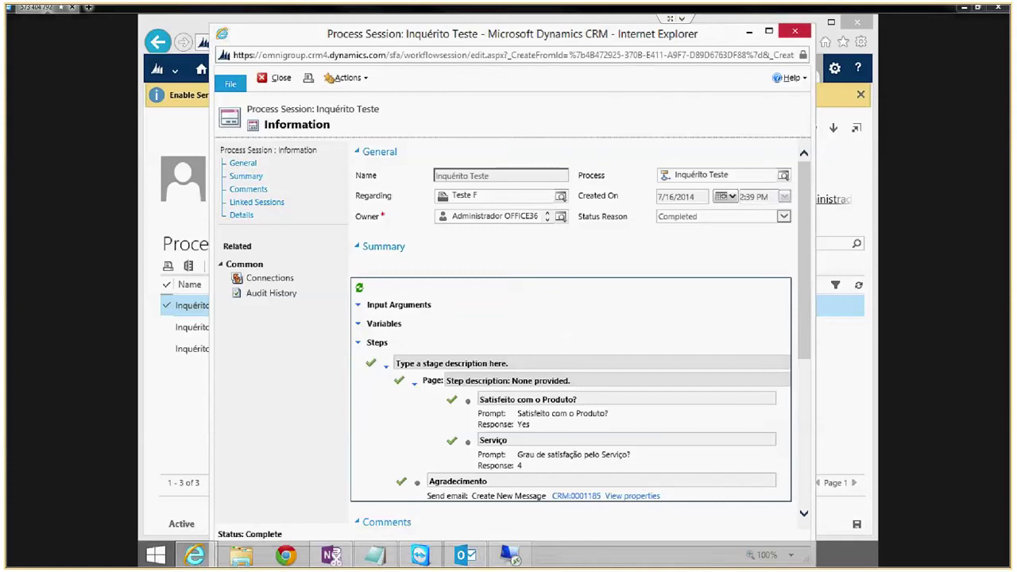
pyautogui.click(794, 30)
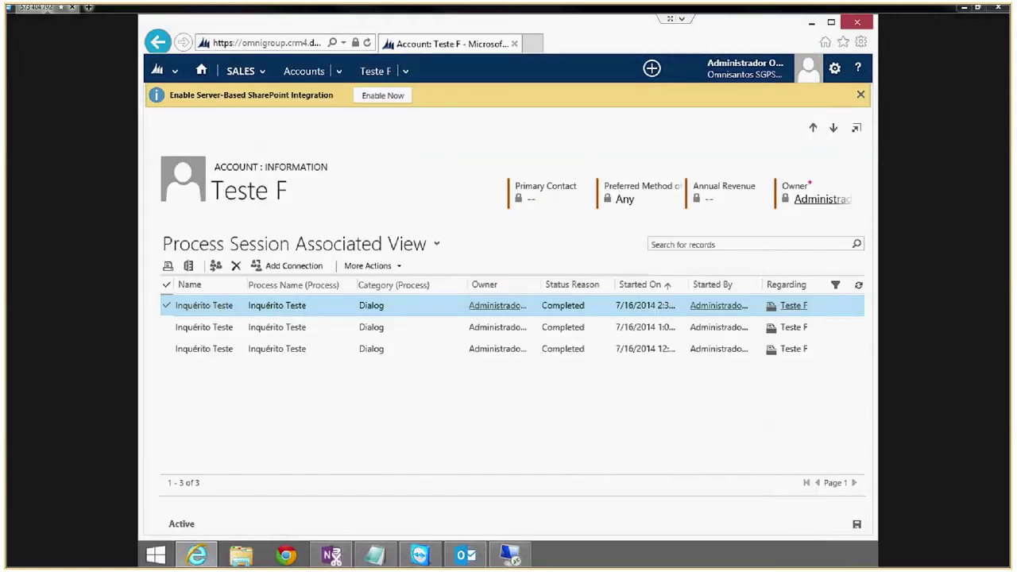
pyautogui.click(204, 327)
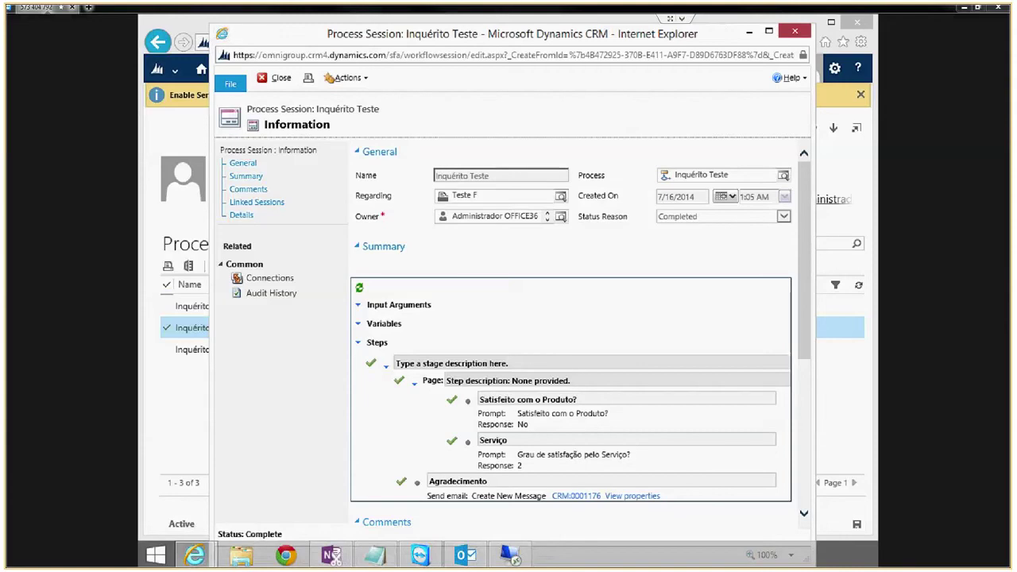
pyautogui.hotkey('alt', 'F4')
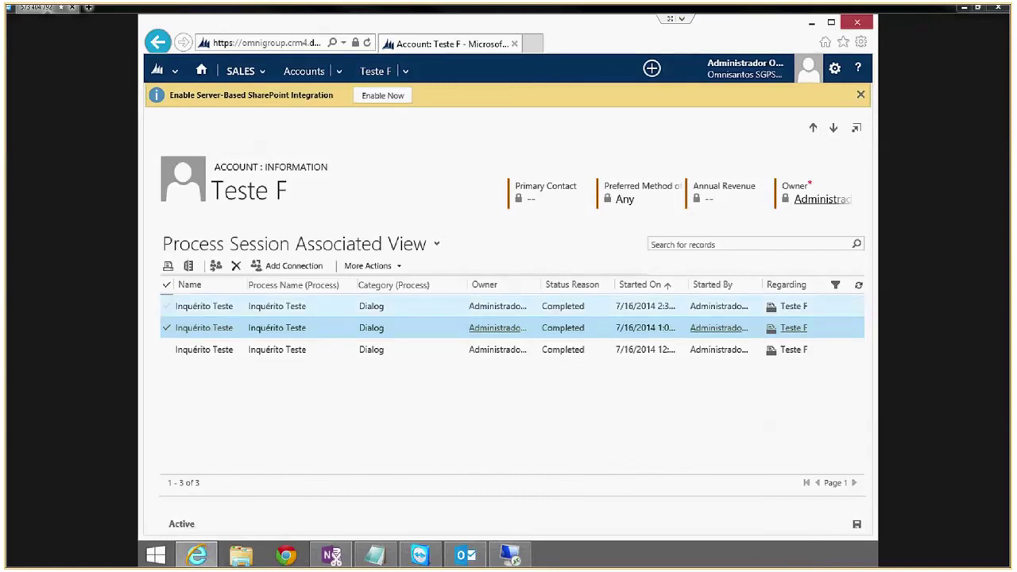
# Reopen the newest Inquérito Teste session, examine its survey responses and Agradecimento email step, and close it
pyautogui.doubleClick(203, 306)
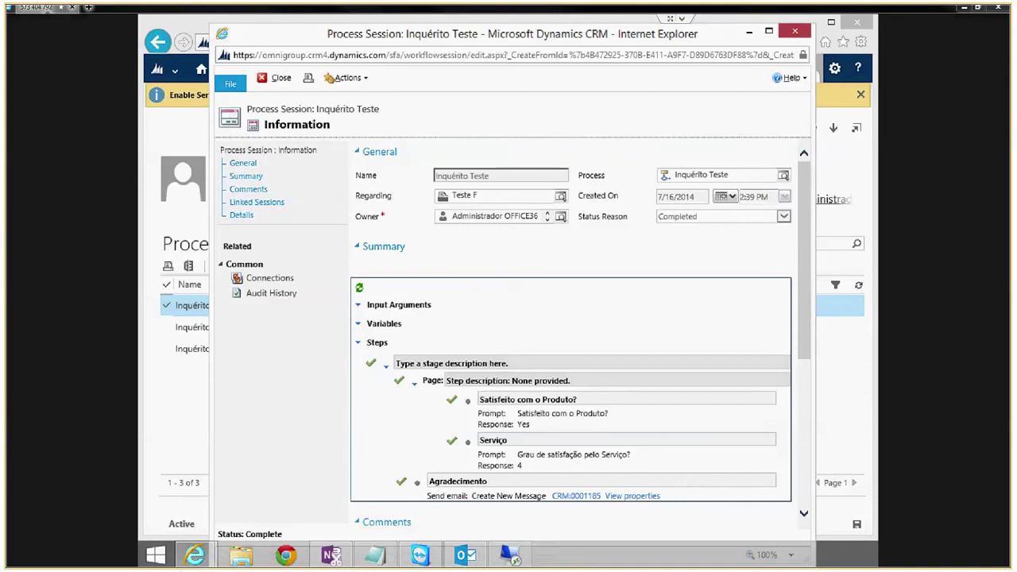
pyautogui.scroll(-5, 571, 334)
pyautogui.scroll(3, 570, 334)
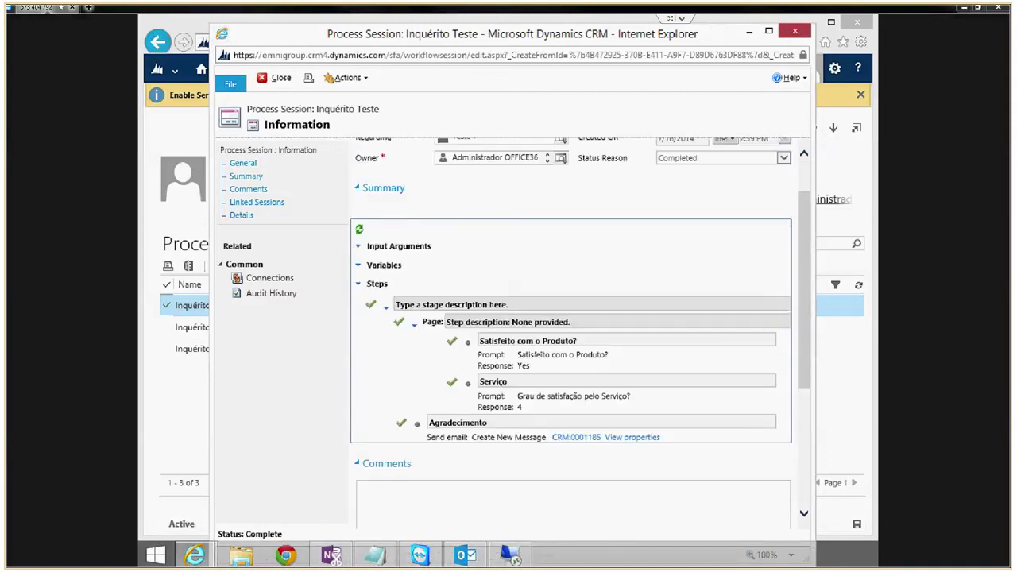
pyautogui.scroll(-1, 571, 334)
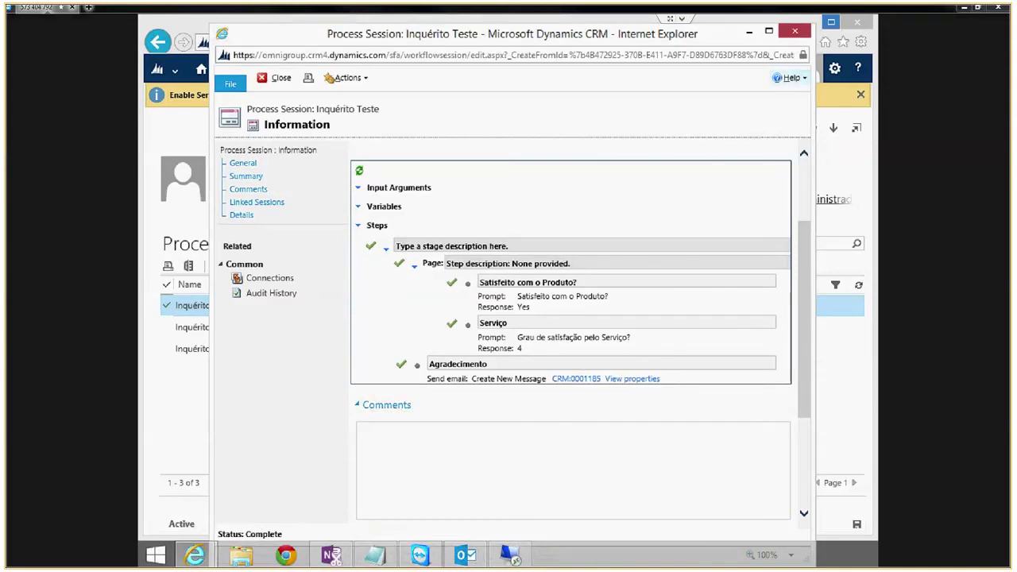
pyautogui.click(795, 30)
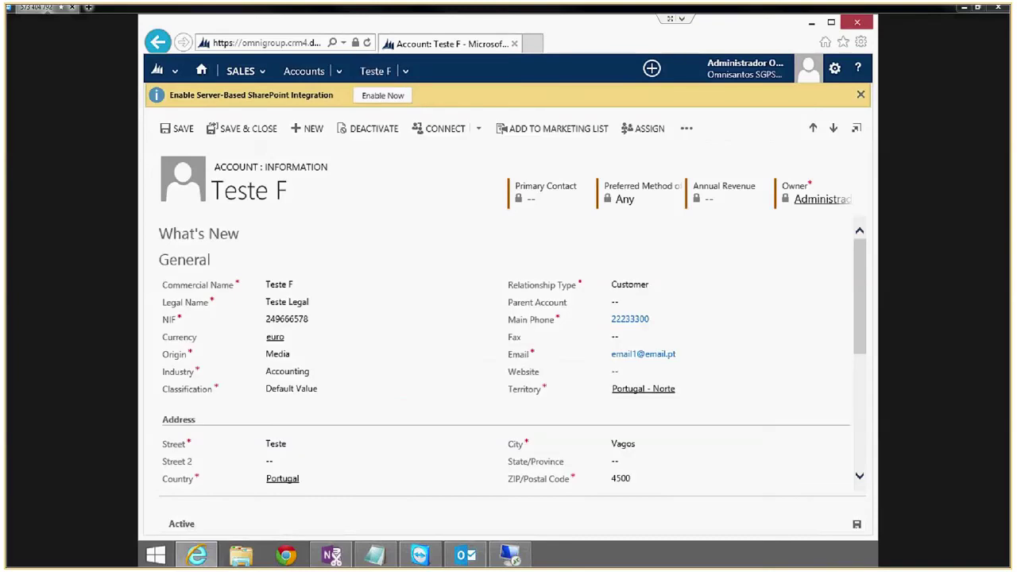
# Open the closed activities related to the Teste F account and filter them to Today
pyautogui.click(405, 71)
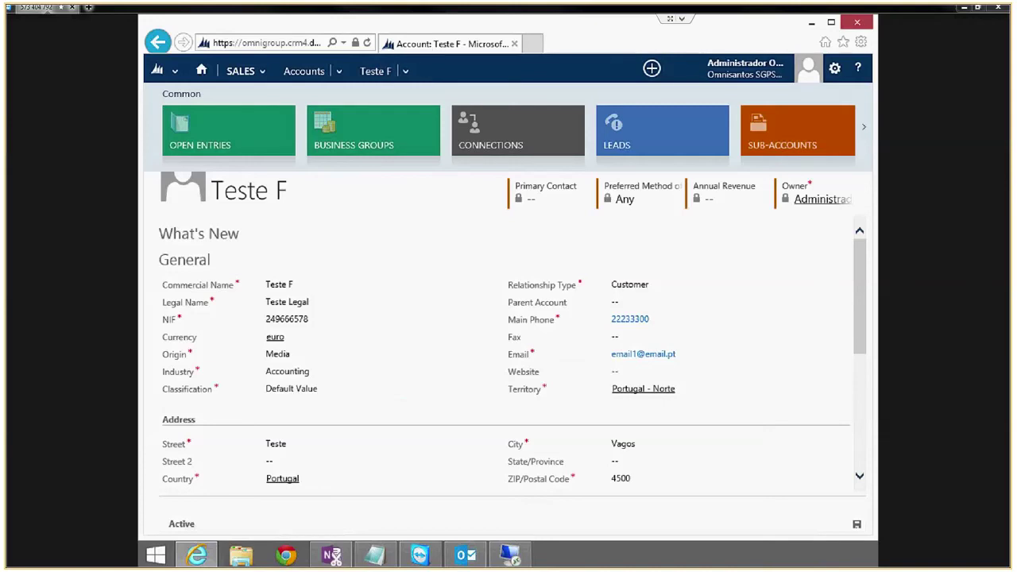
pyautogui.scroll(-2, 508, 130)
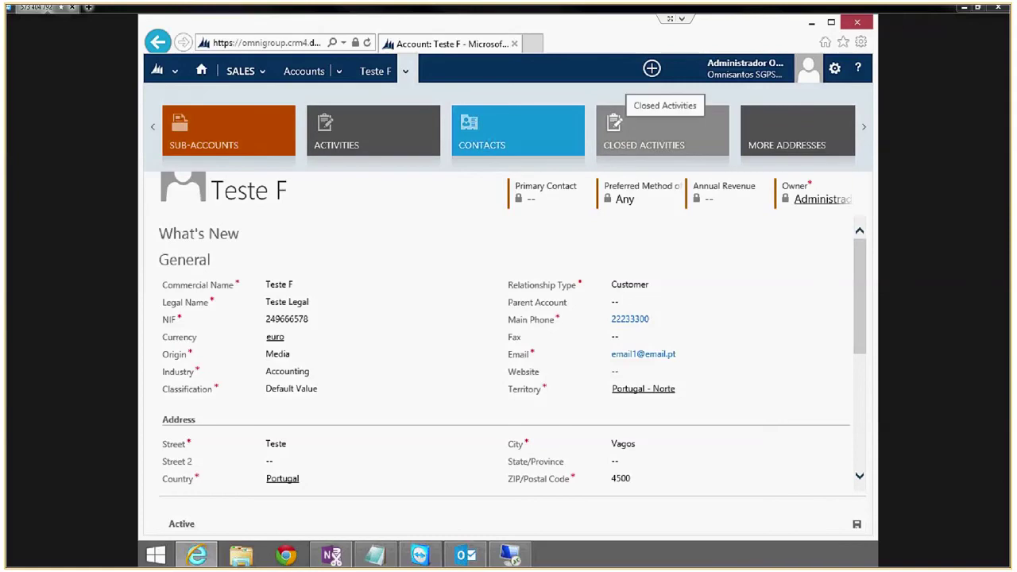
pyautogui.click(652, 132)
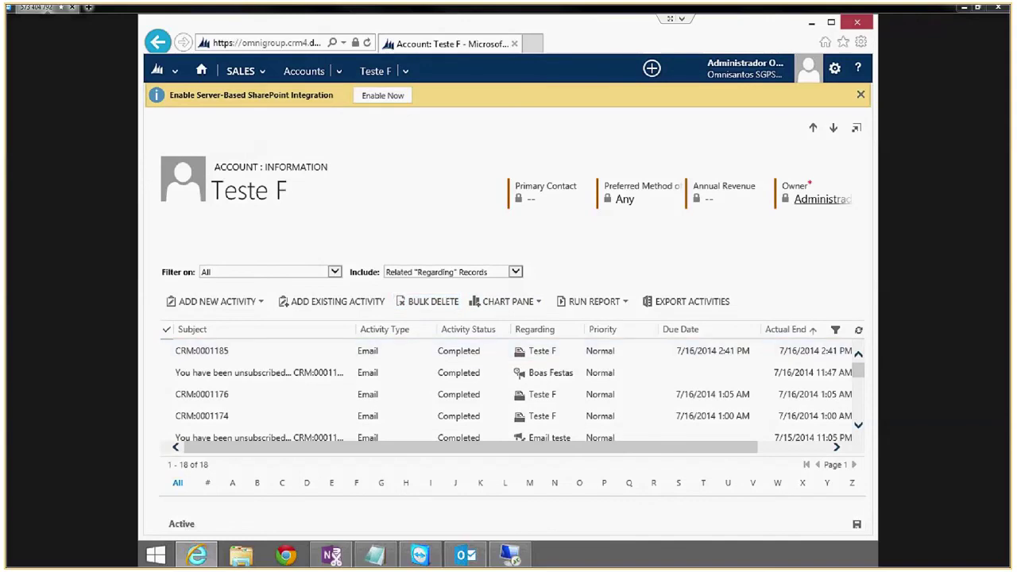
pyautogui.click(270, 272)
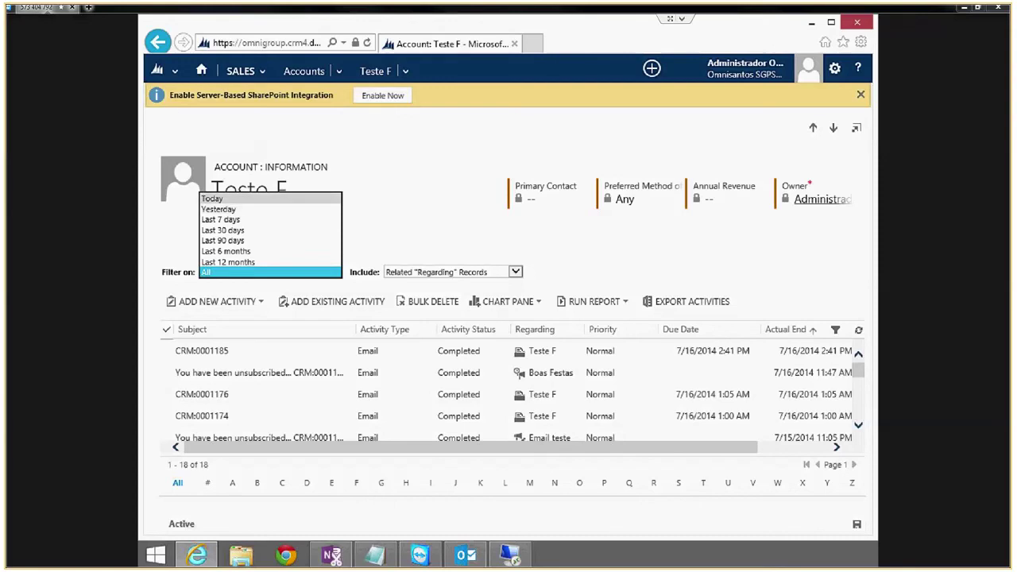
pyautogui.click(215, 195)
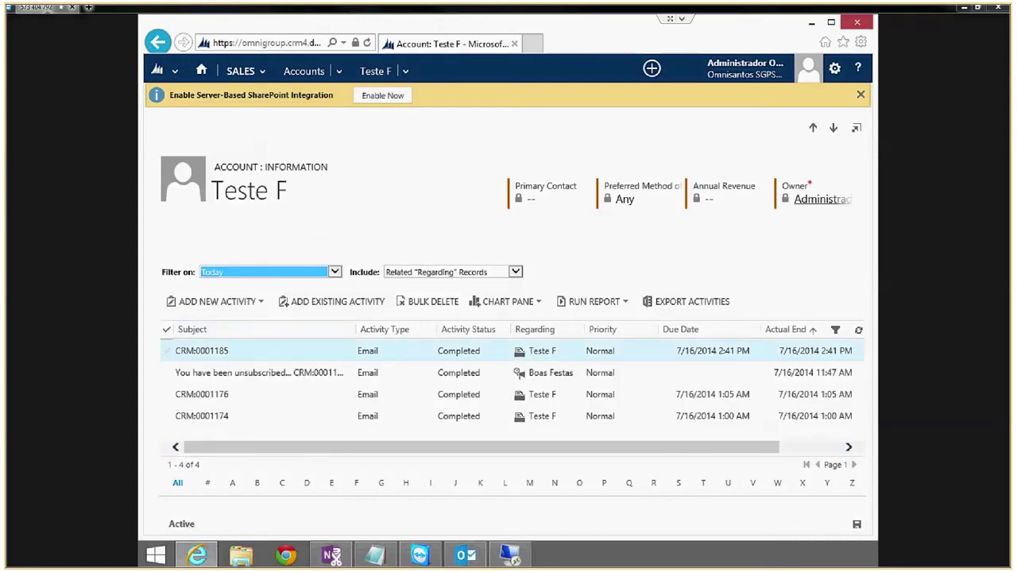
# Open the most recent completed email, CRM:0001185, and review its sender, recipient, attachment and message body
pyautogui.doubleClick(461, 351)
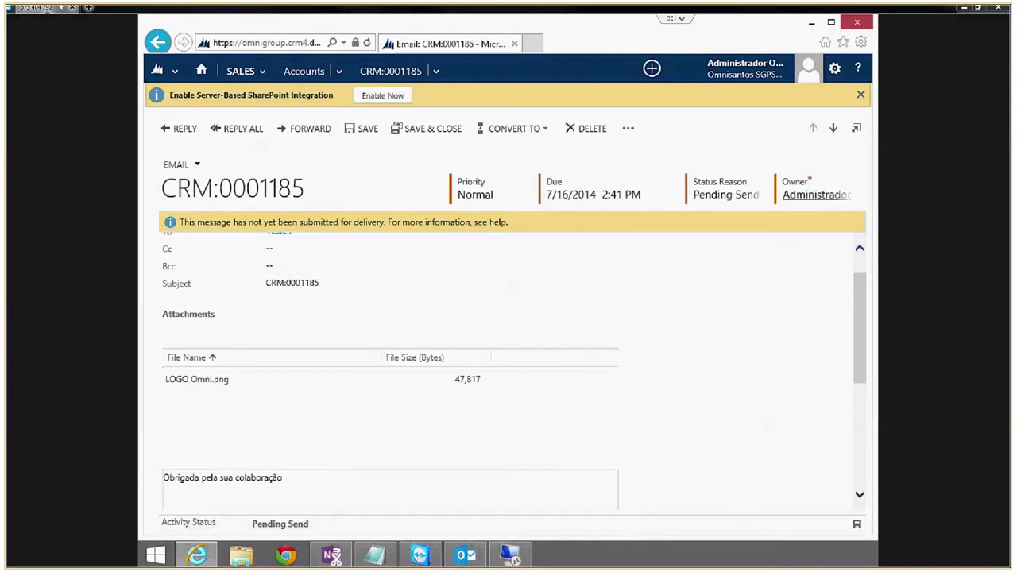
pyautogui.scroll(-3, 508, 374)
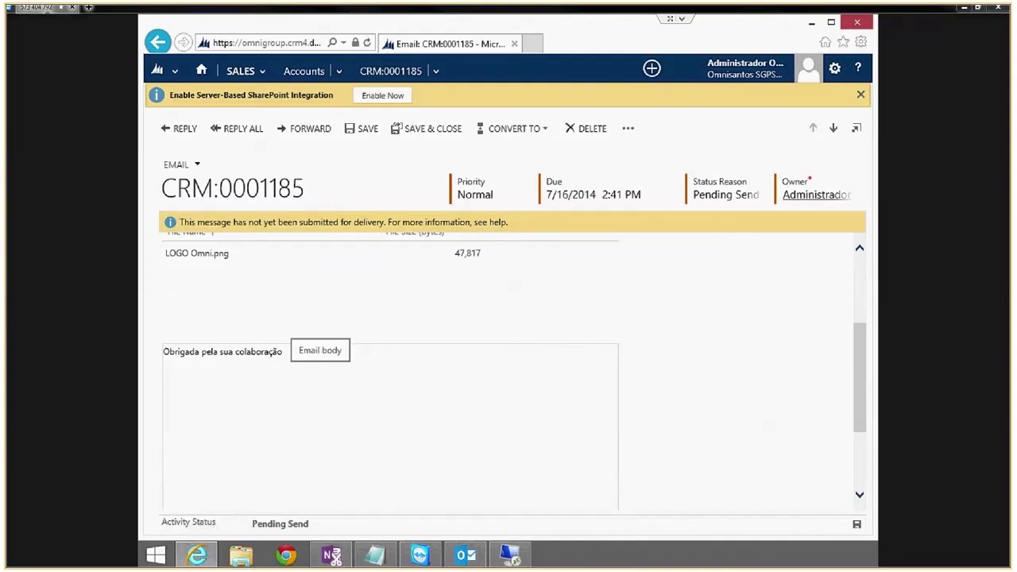
pyautogui.scroll(2, 317, 342)
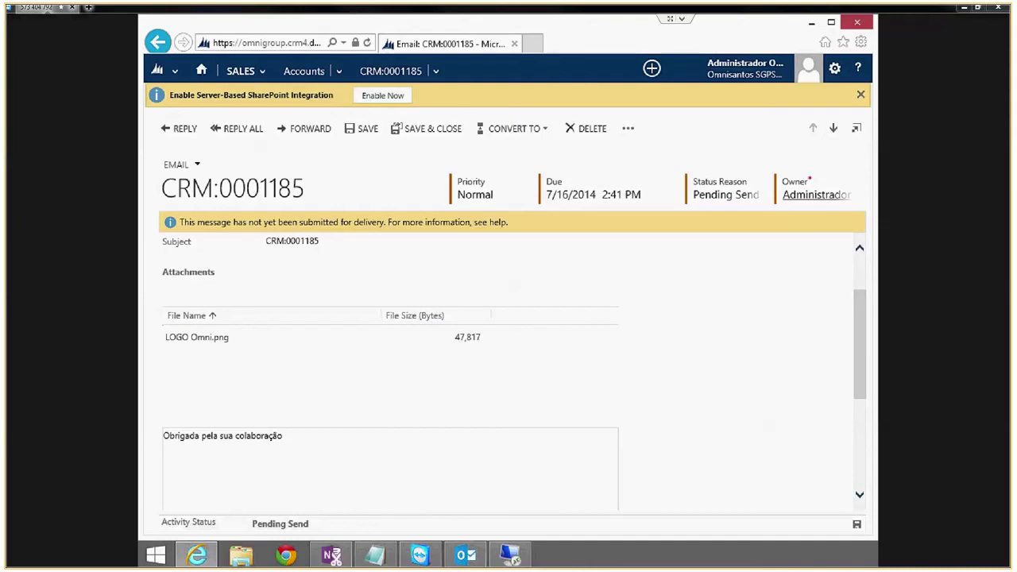
pyautogui.scroll(1, 508, 365)
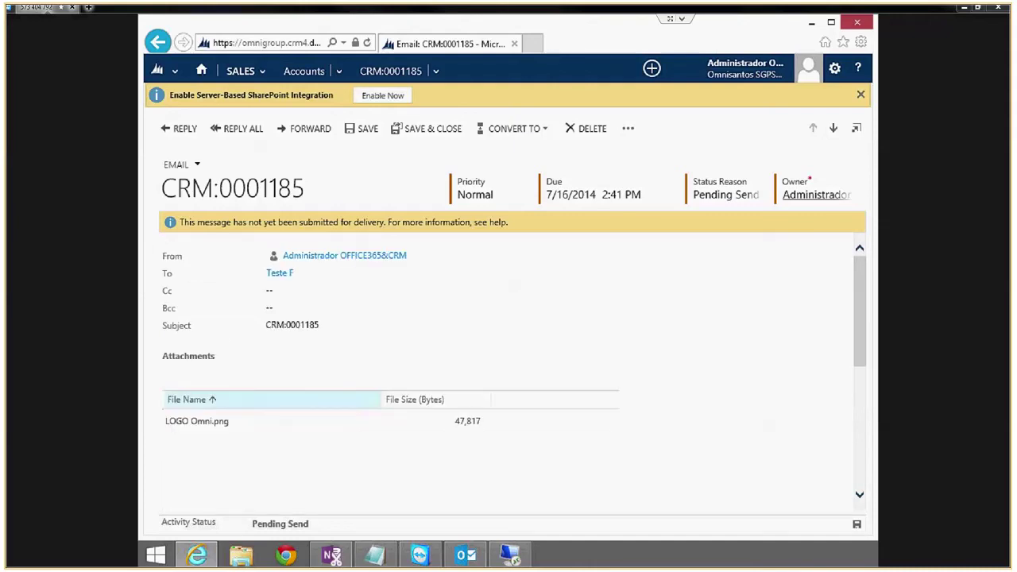
pyautogui.scroll(-5, 509, 365)
pyautogui.scroll(5, 389, 365)
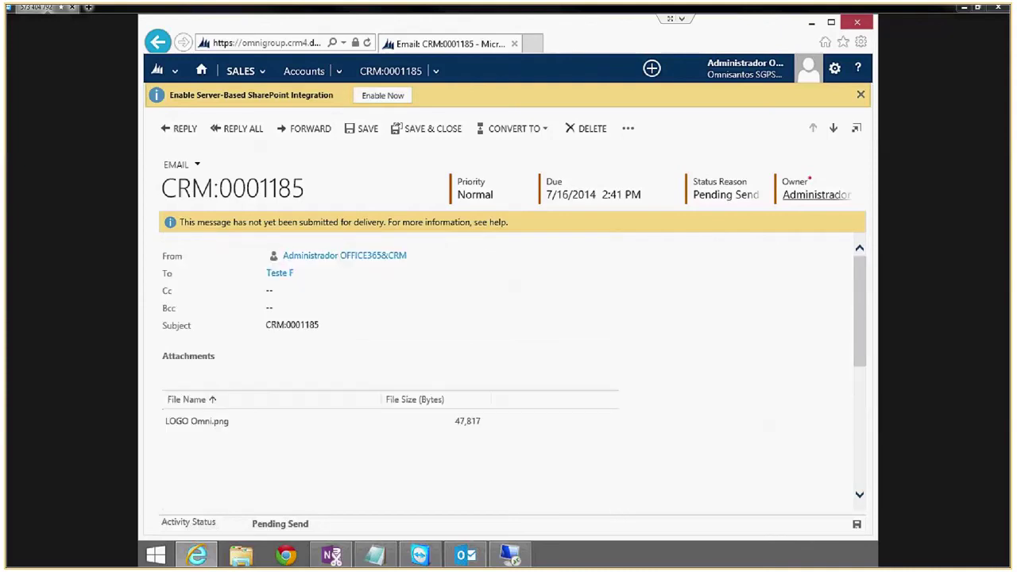